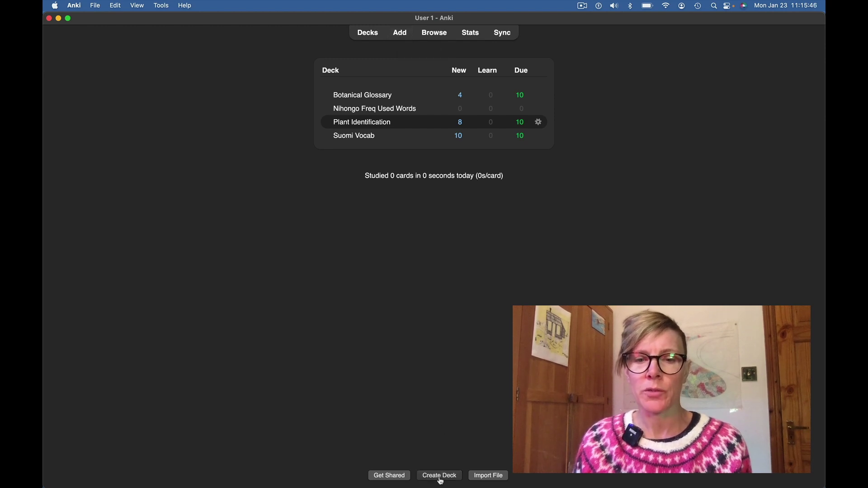
Start a new note for the Plant Identification deck using the Basic (and reversed card) note type.
left_click(400, 33)
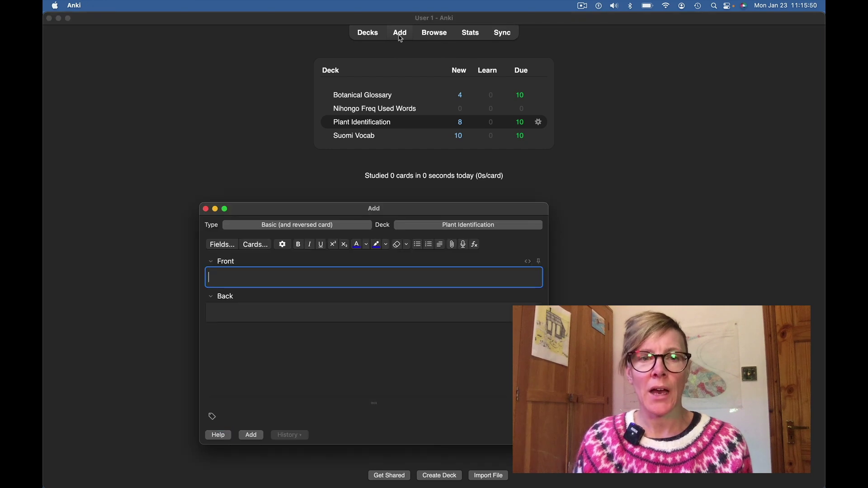
left_click(403, 228)
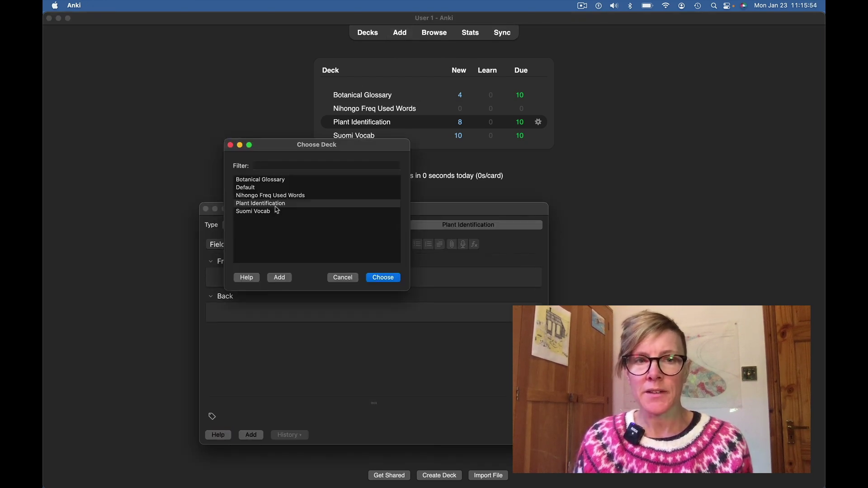
left_click(383, 278)
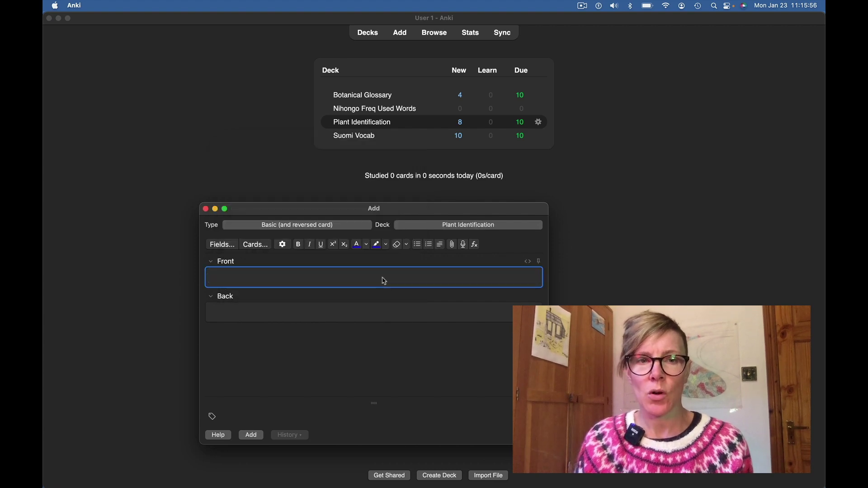
left_click(354, 226)
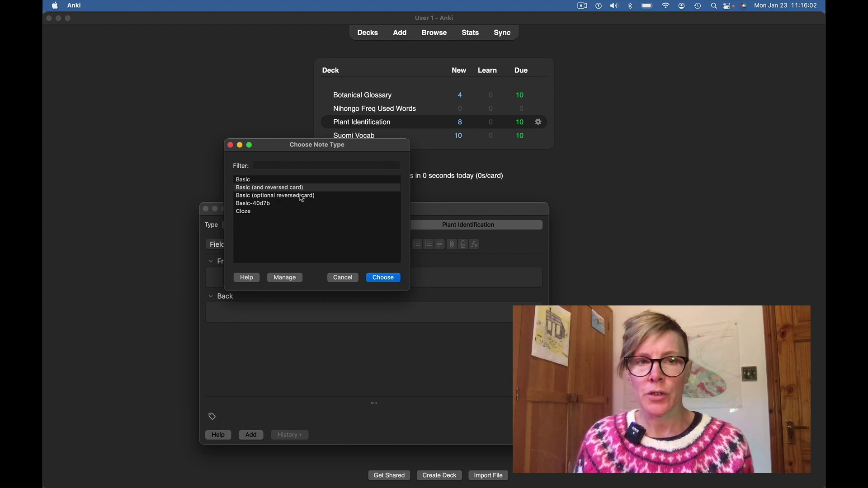
left_click(380, 280)
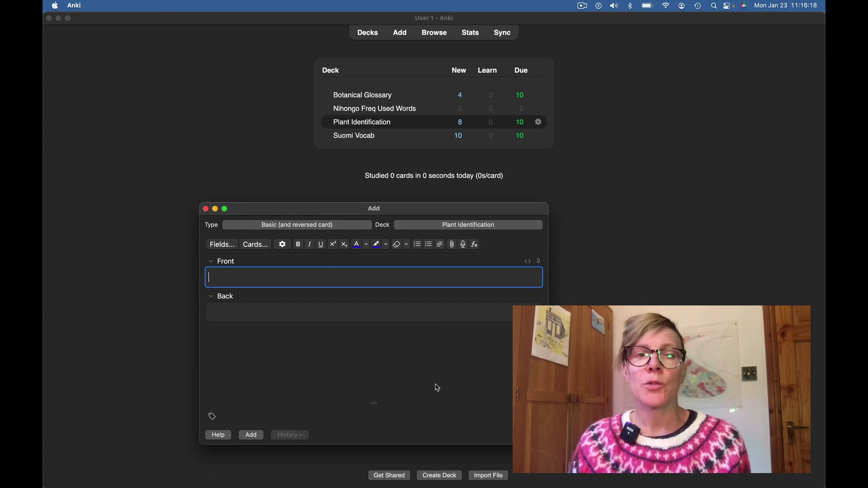
Switch to Chrome and search Google Images for cyathea cooperi.
mouse_move(626, 481)
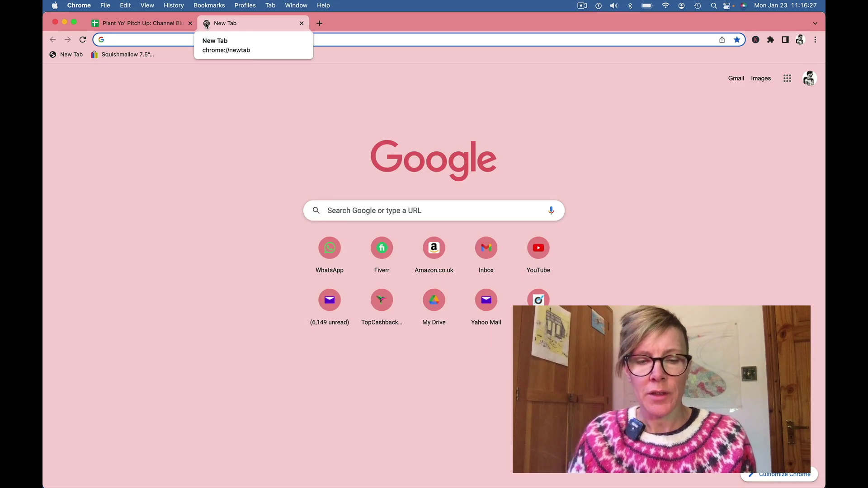
type("cu")
key("BackSpace")
type("yathea cooperi")
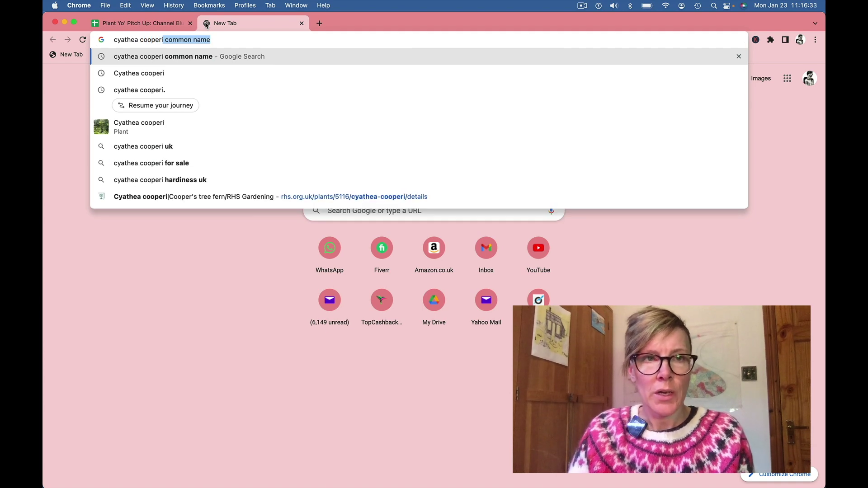
key("BackSpace")
key("Return")
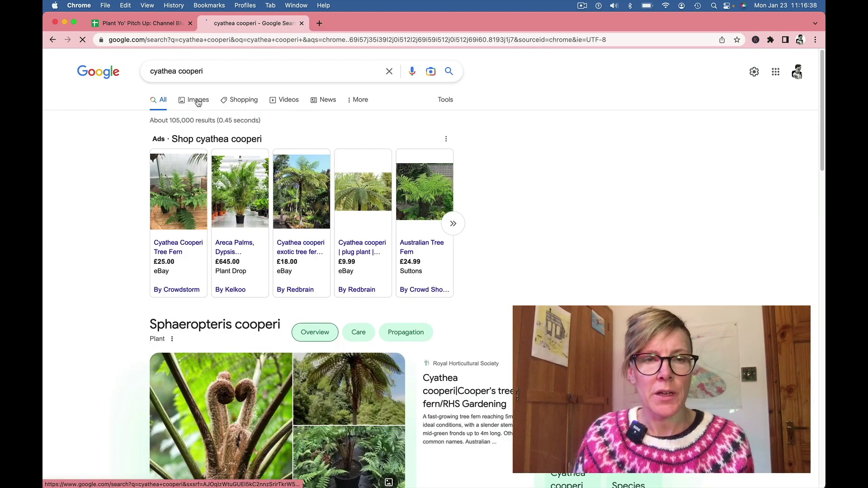
left_click(198, 103)
left_click(142, 103)
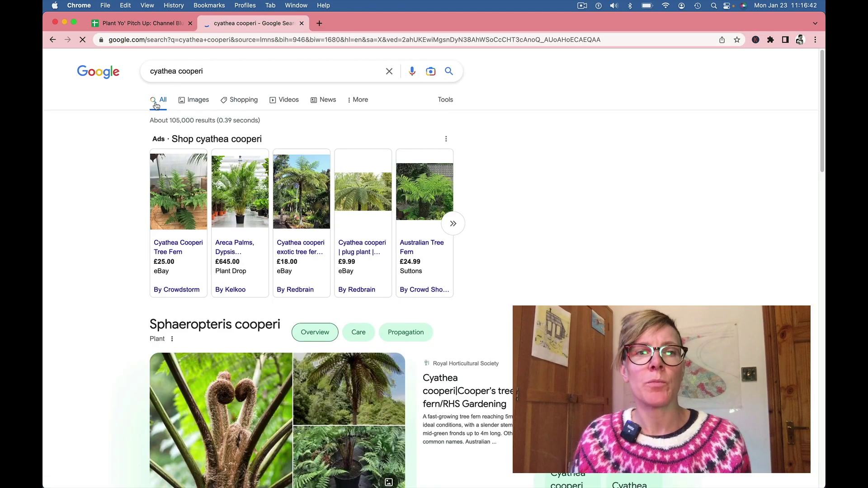
left_click(198, 102)
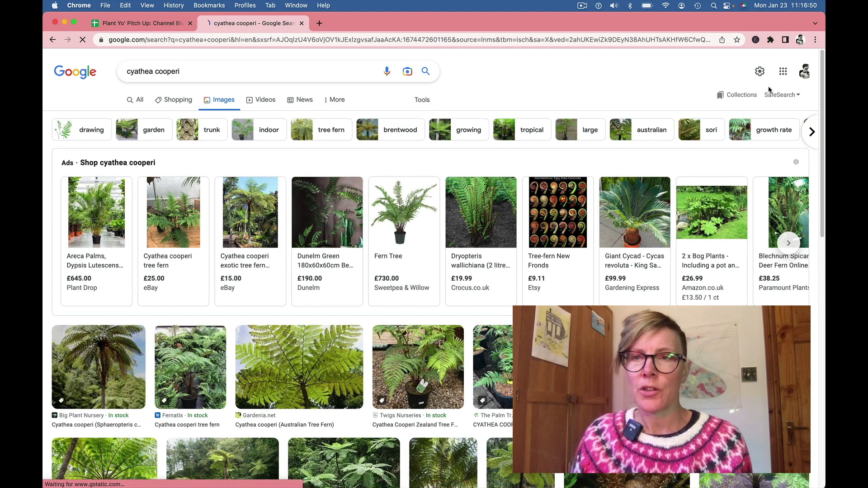
Capture a screenshot of a potted tree fern from the image results and place it in the Anki note's Front field.
left_click_drag(822, 79, 818, 159)
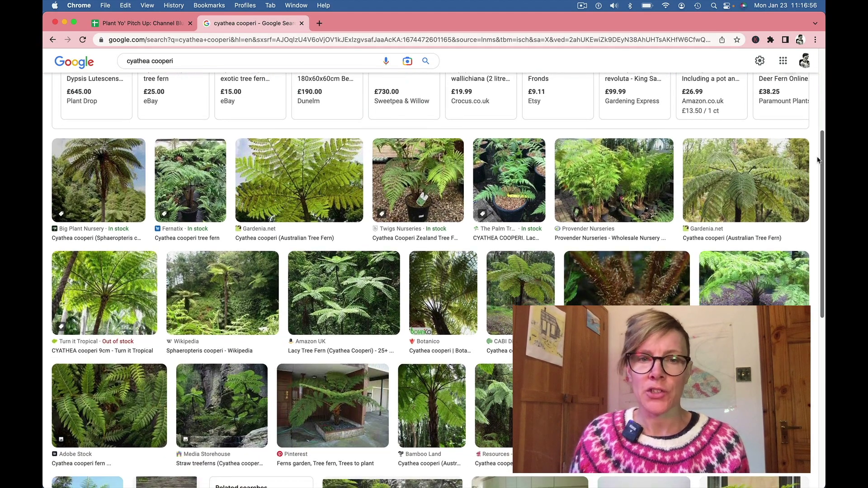
left_click_drag(817, 159, 802, 264)
scroll(803, 264, "up", 10)
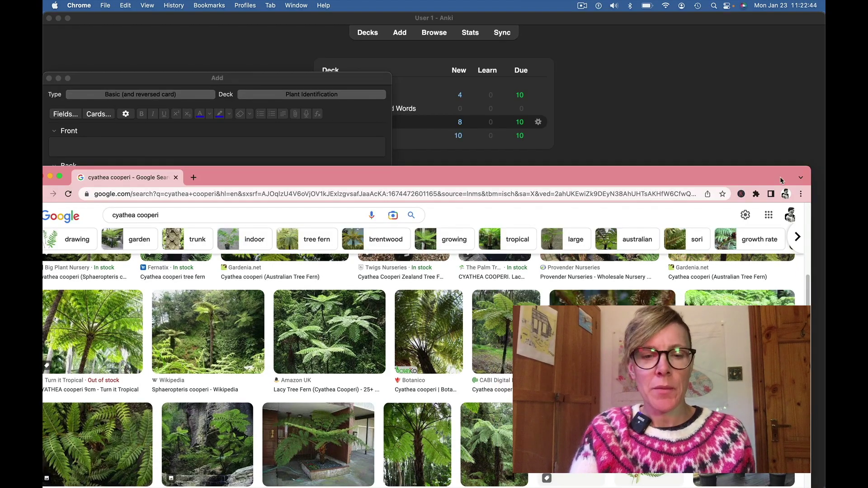
key("super+shift+4")
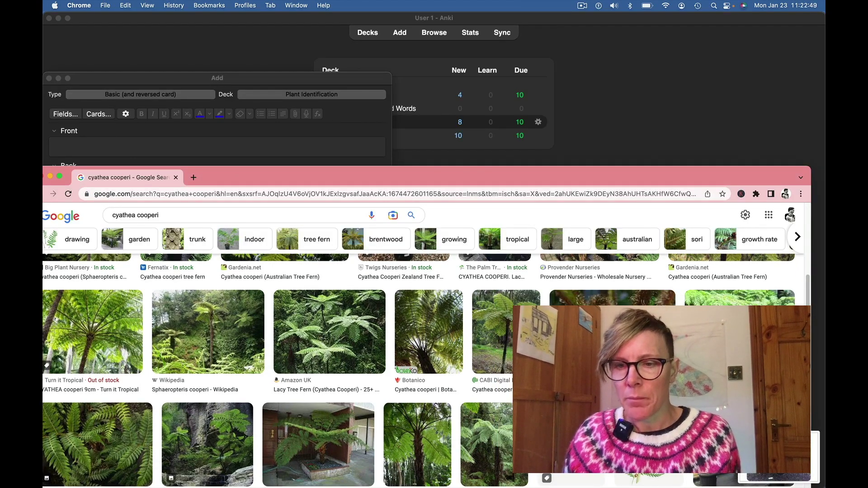
left_click_drag(768, 452, 71, 143)
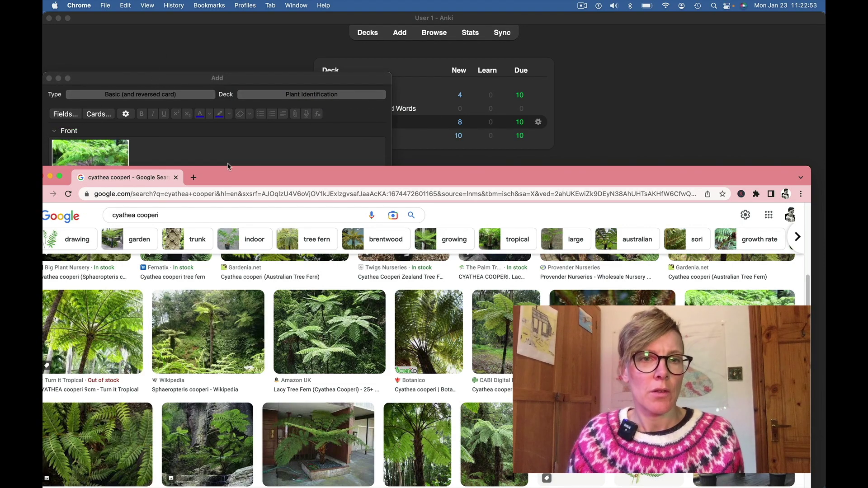
left_click_drag(227, 179, 394, 414)
left_click_drag(266, 76, 301, 93)
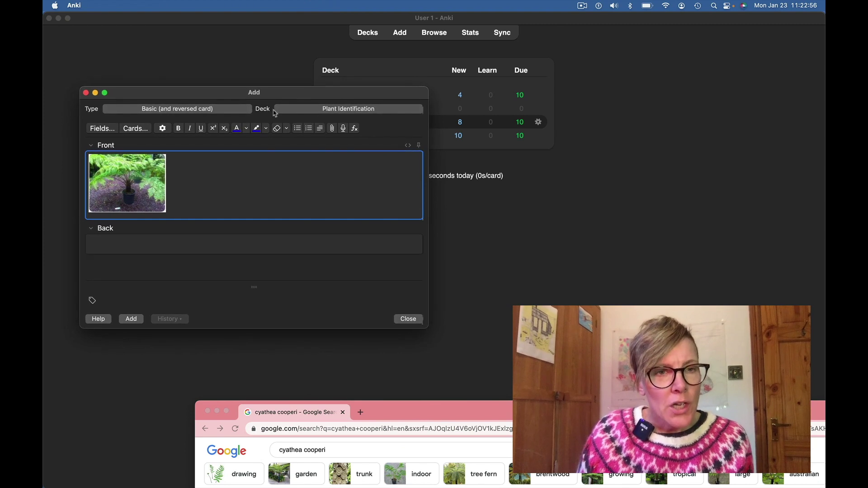
Capitalise the plant name in the Google search text, copy "Cyathea cooperi" into the note's Back field, and add the note.
left_click(135, 244)
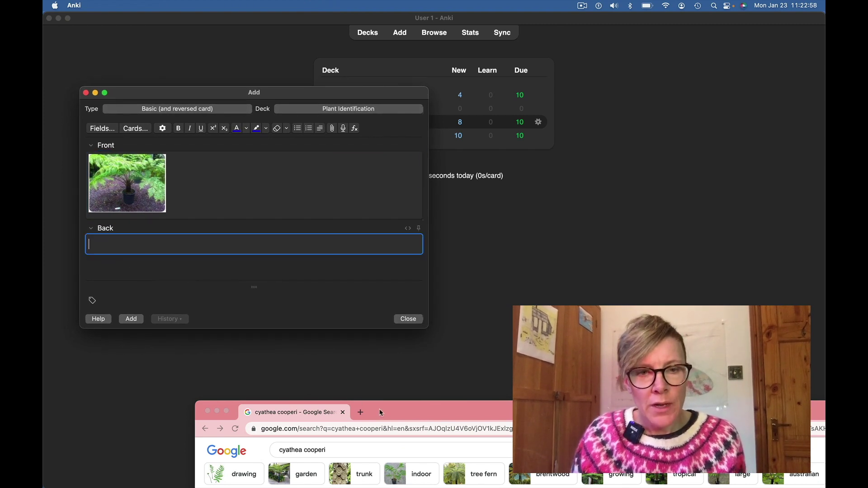
left_click(351, 459)
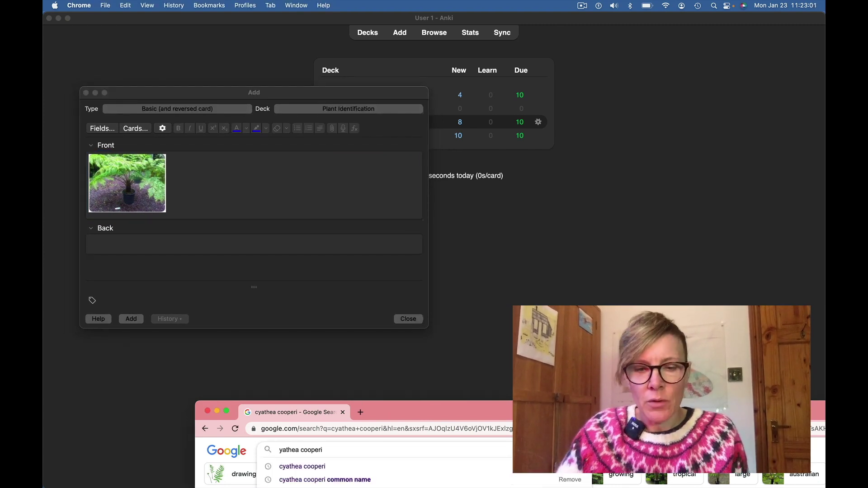
type("C")
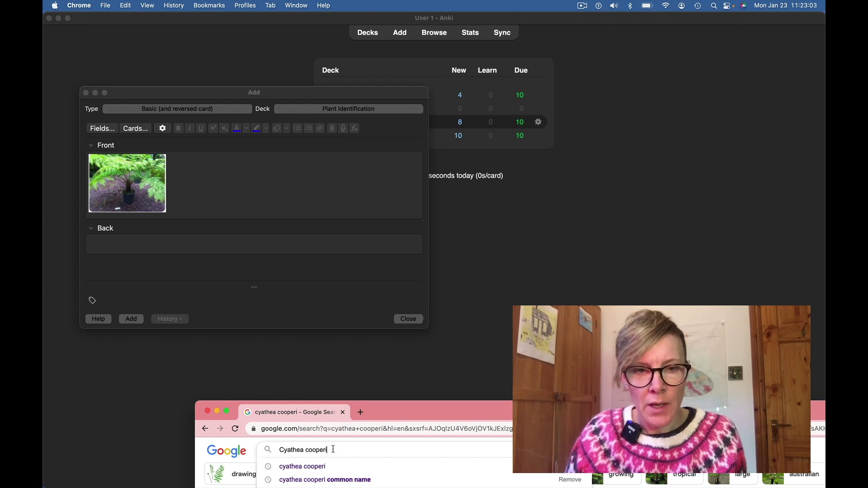
left_click_drag(333, 449, 233, 449)
key("super+c")
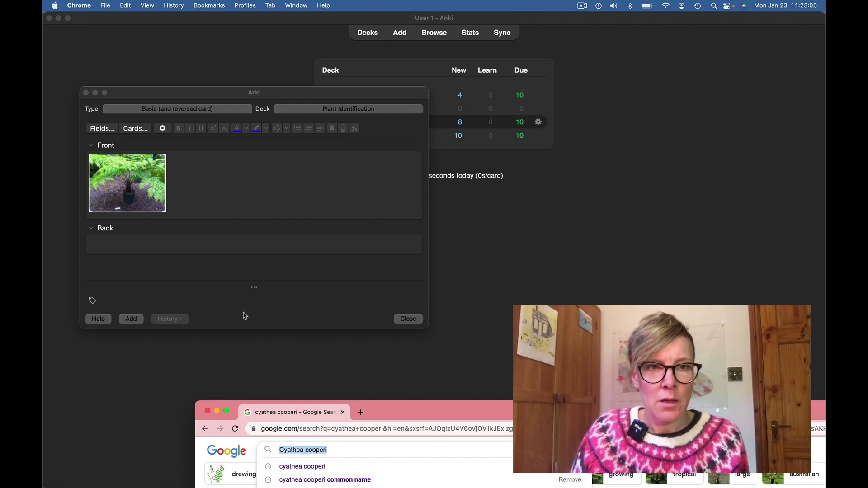
left_click(134, 244)
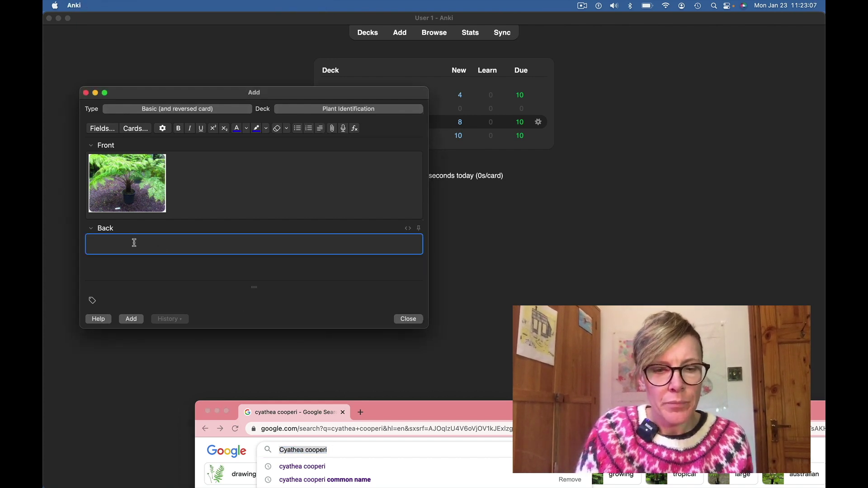
key("super+v")
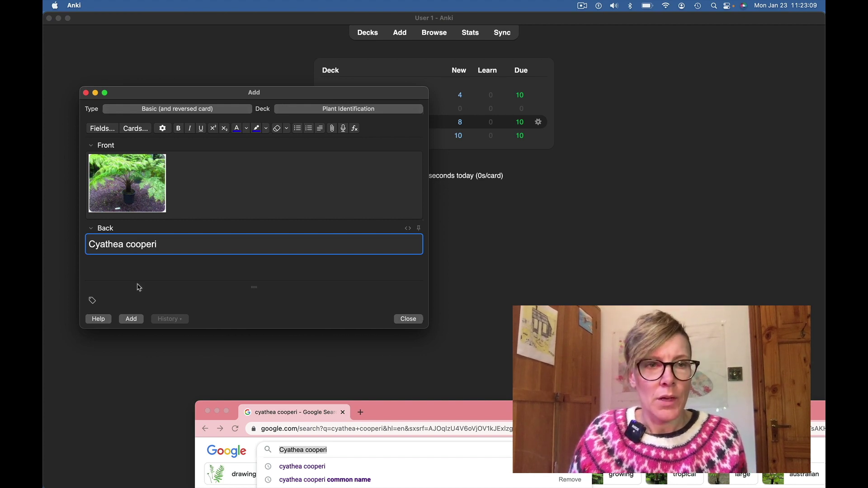
left_click(138, 319)
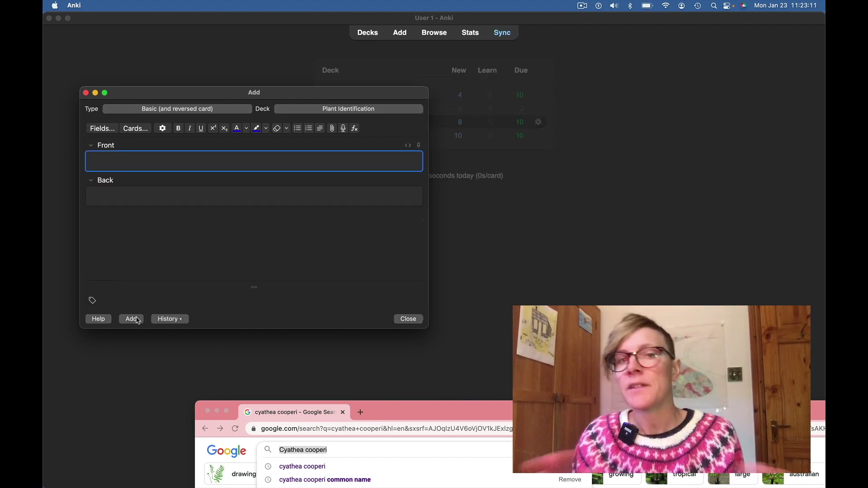
Copy "Cyathea cooperi" from the Google search text into the Back field of a new note.
left_click_drag(453, 413, 443, 273)
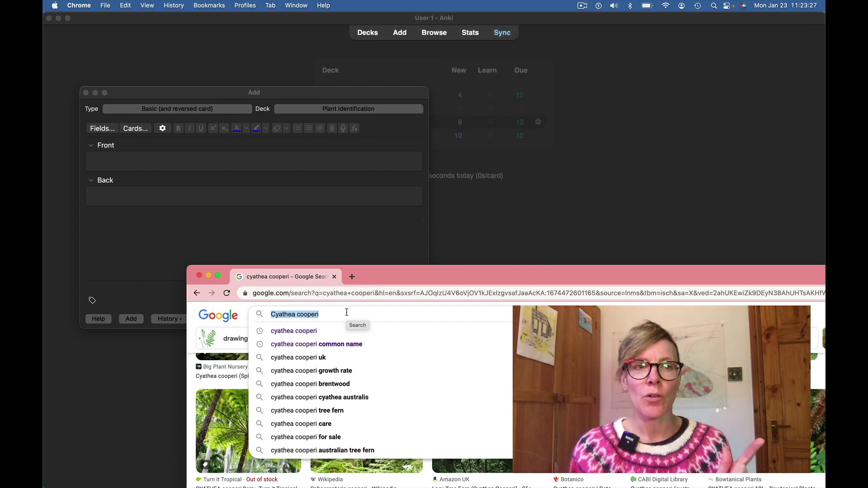
key("super+c")
left_click(133, 196)
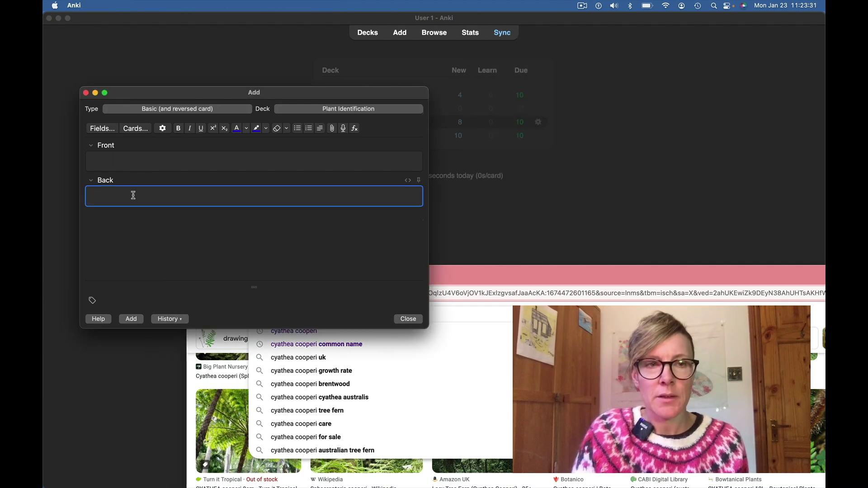
key("super+v")
left_click(145, 163)
Extend the Google search to "Cyathea cooperi Lacy tree fern" and paste "Lacy tree fern" into the note's Front field.
left_click(514, 275)
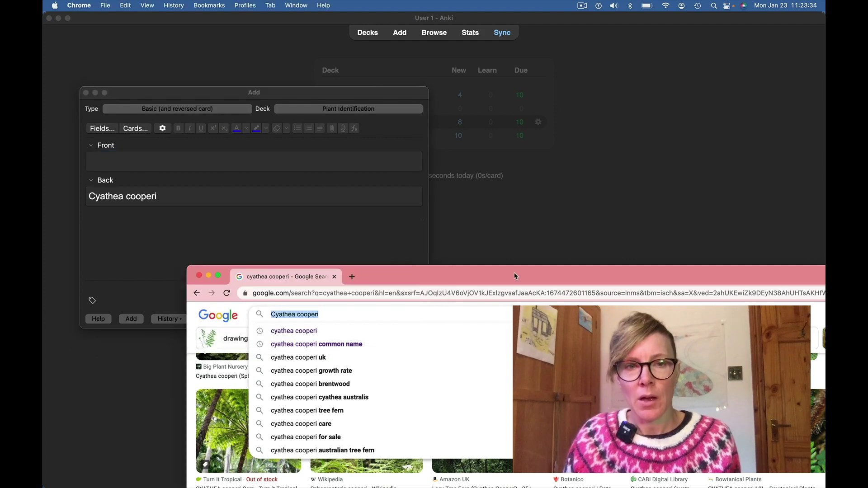
left_click(365, 312)
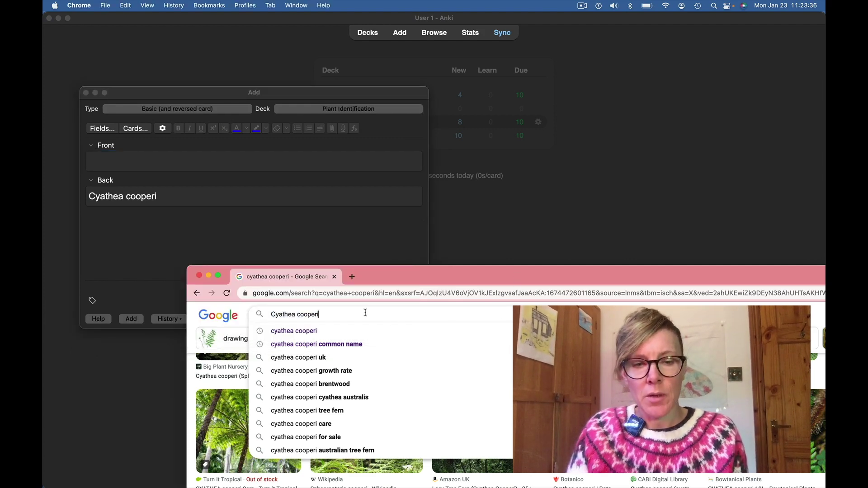
type("lac")
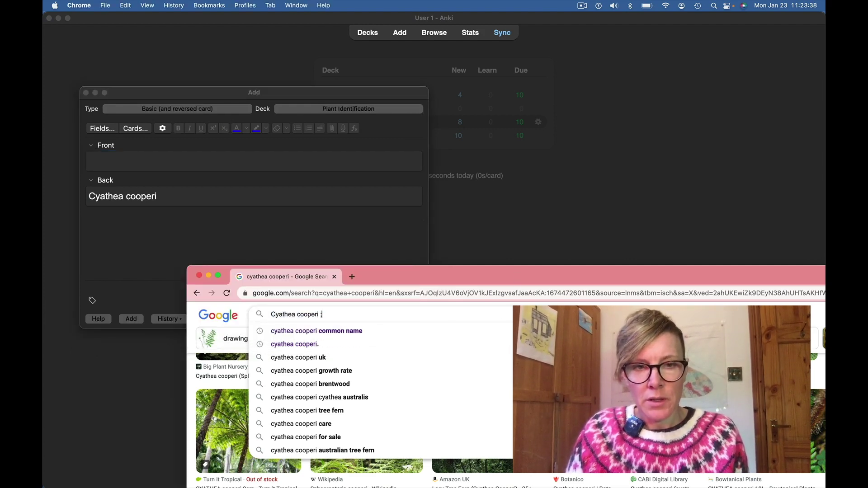
type("y tree fern")
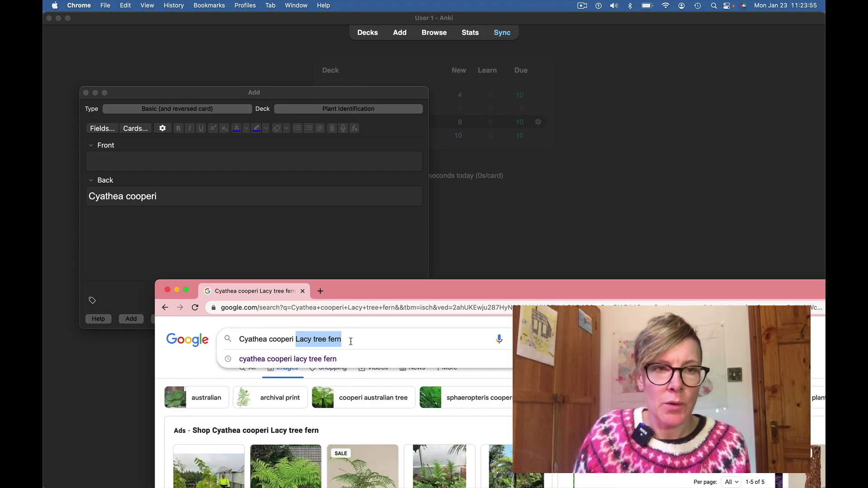
left_click(169, 163)
key("super+v")
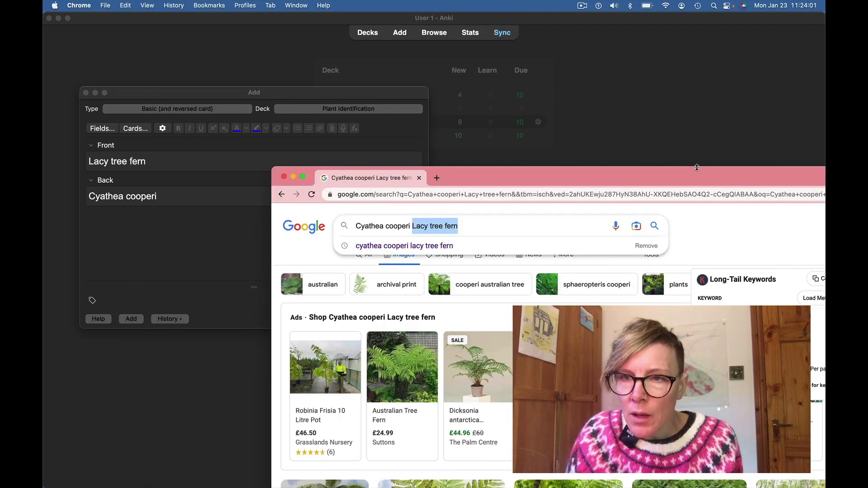
Add the common-name note to the Plant Identification deck and close the note entry window.
left_click_drag(699, 166, 701, 70)
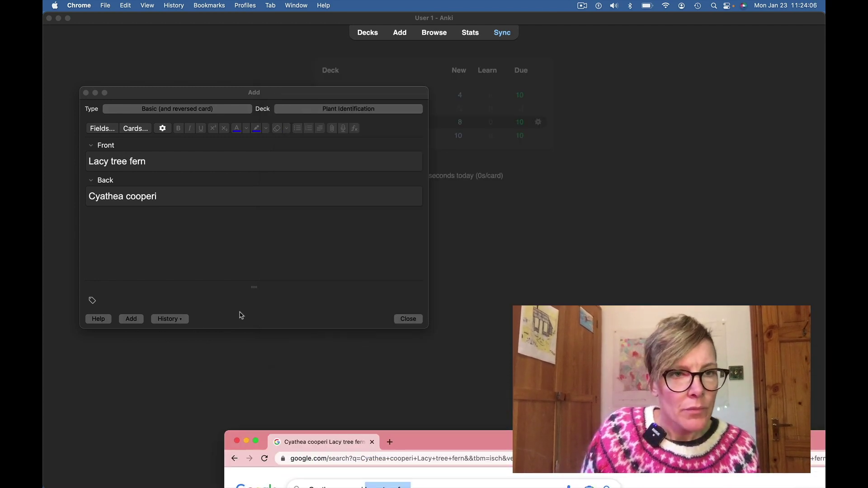
left_click(132, 320)
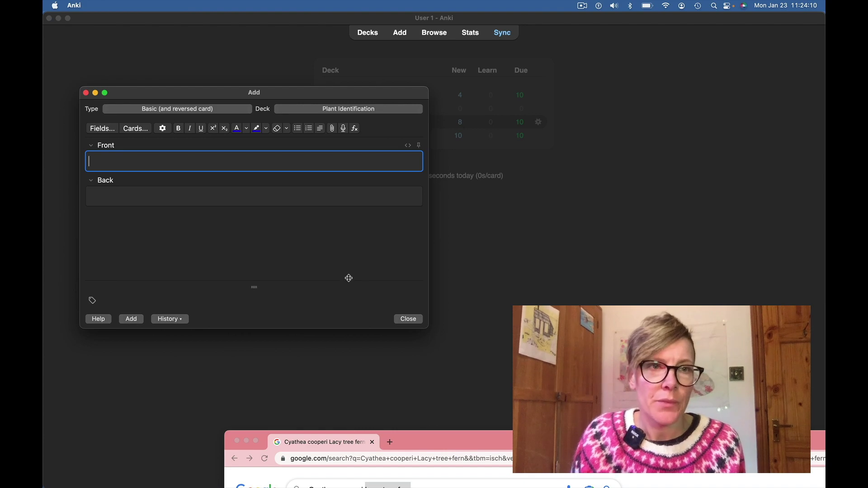
left_click(85, 92)
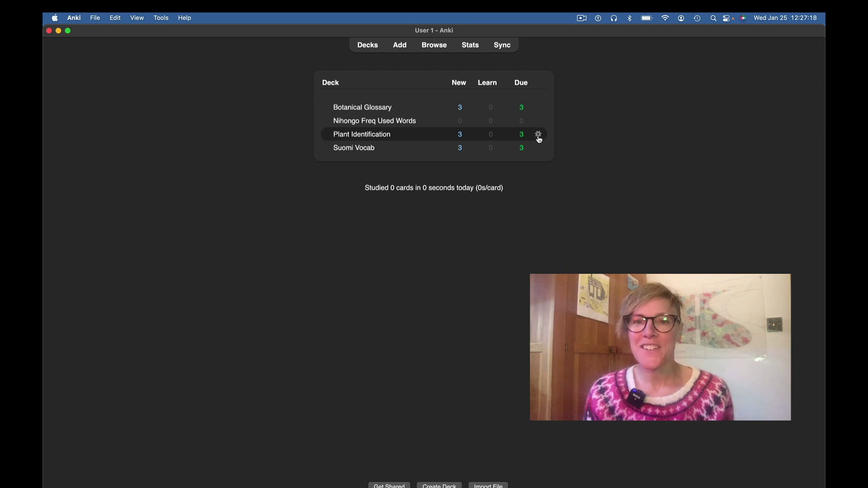
Open the Plant Identification deck's options at the Maximum reviews/day limit.
left_click(539, 136)
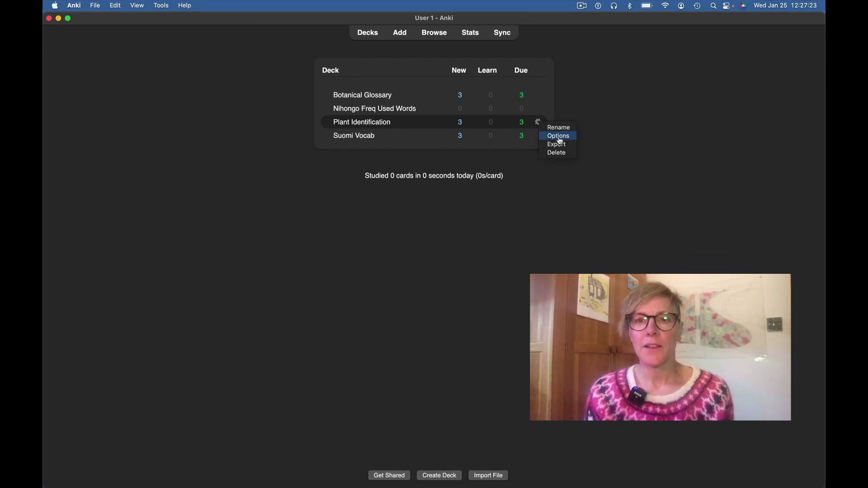
left_click(559, 136)
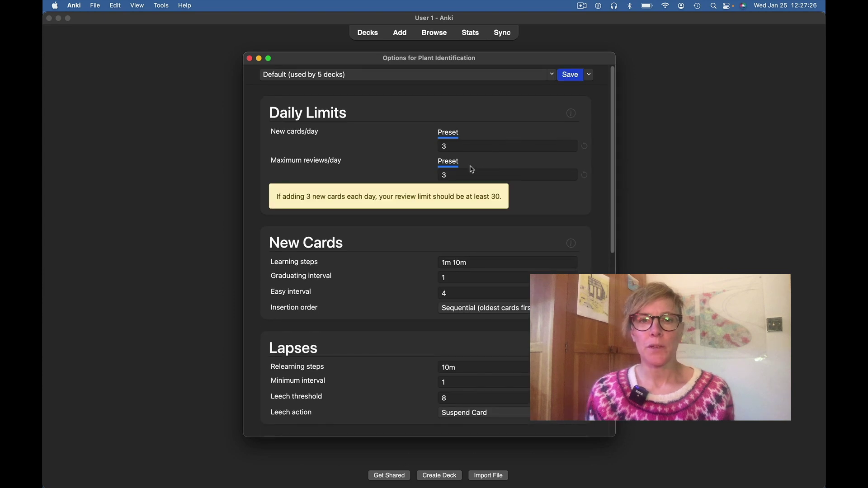
left_click(461, 175)
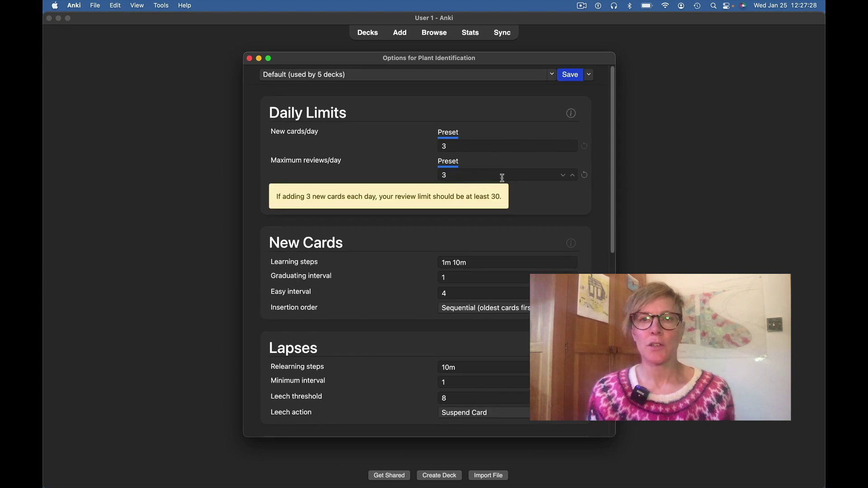
Save the deck options and start a study session for the Plant Identification deck.
left_click(571, 75)
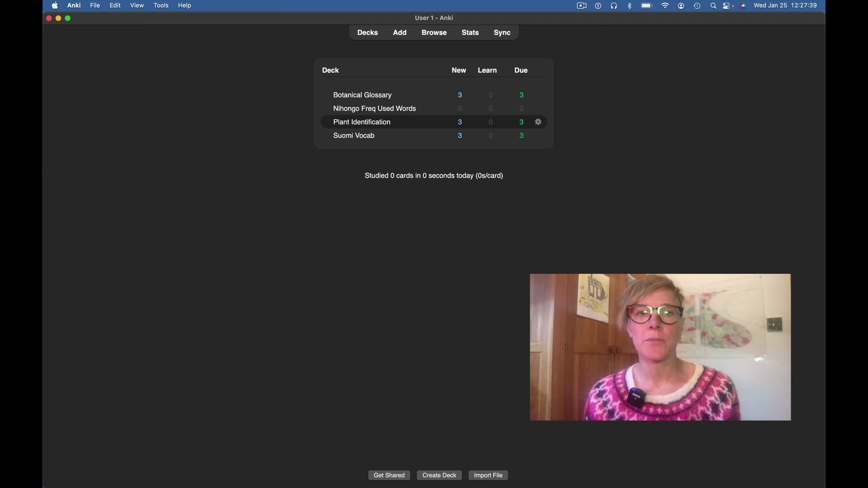
left_click(372, 125)
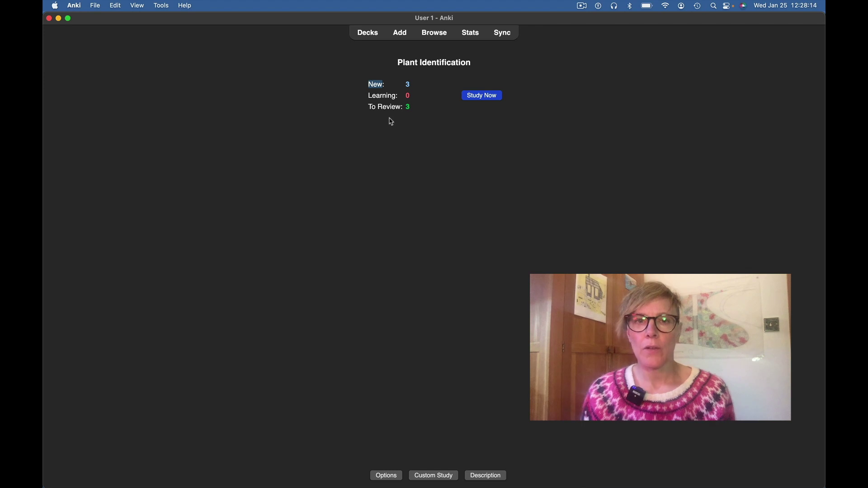
left_click(483, 96)
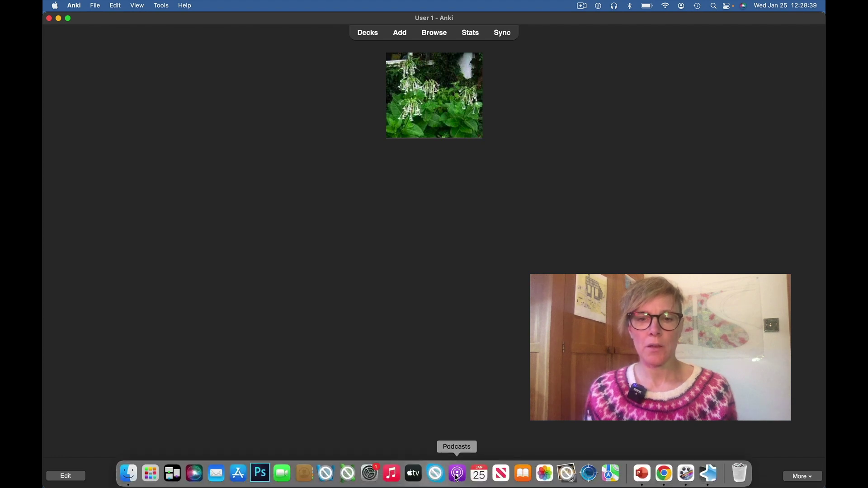
Reveal the answers to the white-flowered plant image card and the Lacy Tree Fern card, rating them Good and Again respectively.
left_click(433, 478)
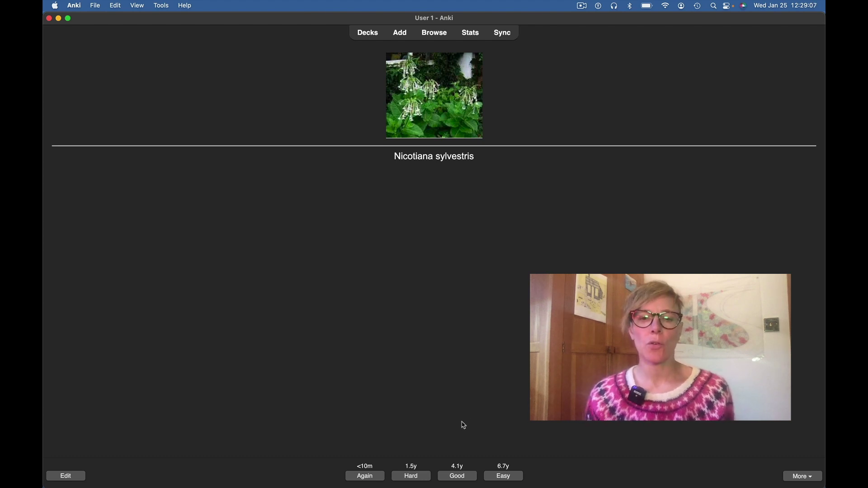
left_click(458, 476)
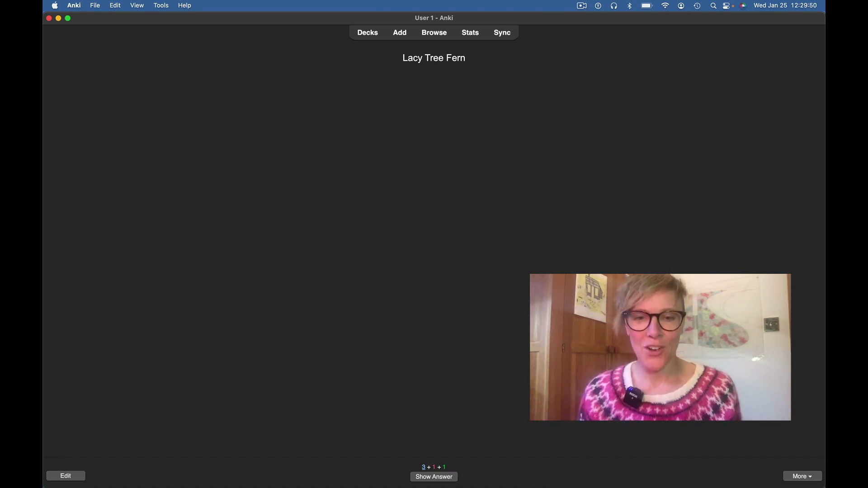
left_click(428, 482)
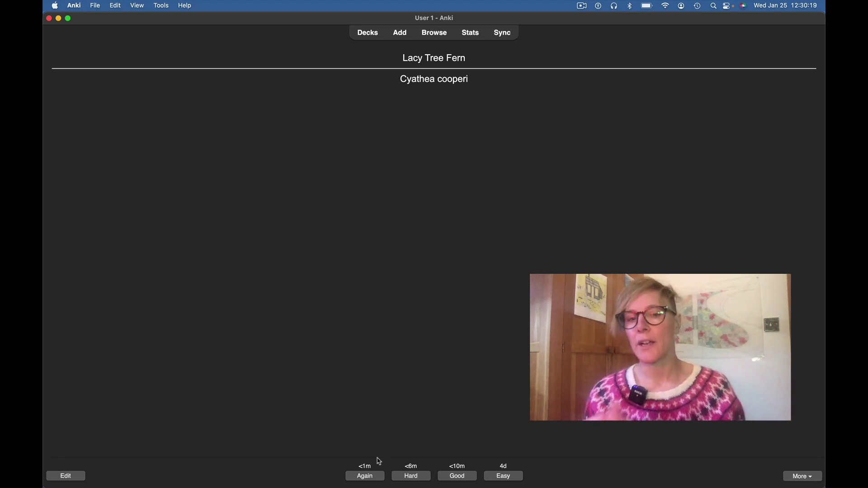
left_click(363, 477)
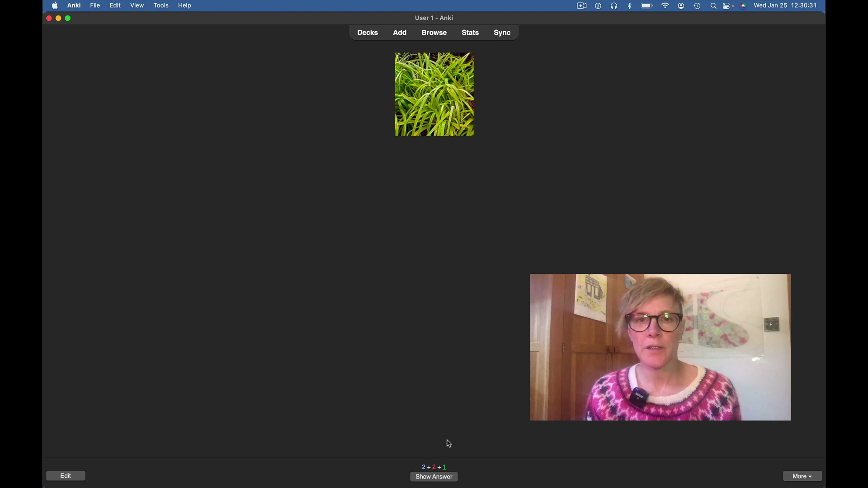
Reveal the answers to the grassy foliage image card and the Cyathea cooperi picture-answer card, and rate both Again.
left_click(428, 480)
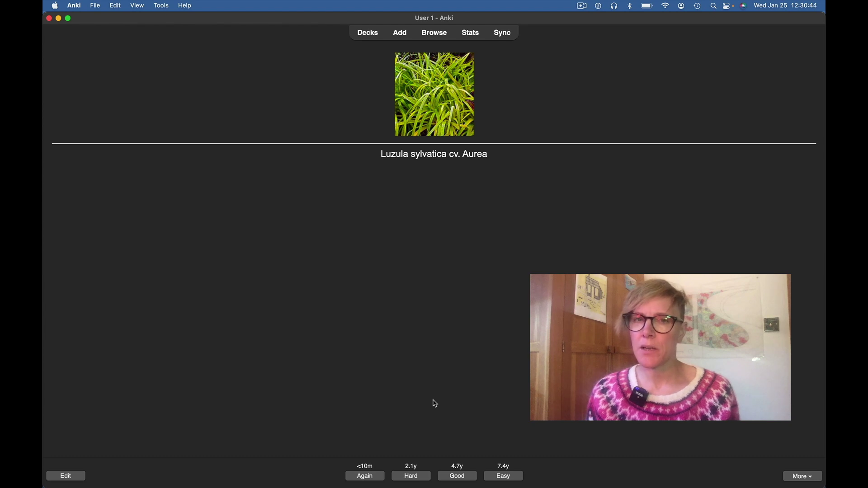
left_click(363, 476)
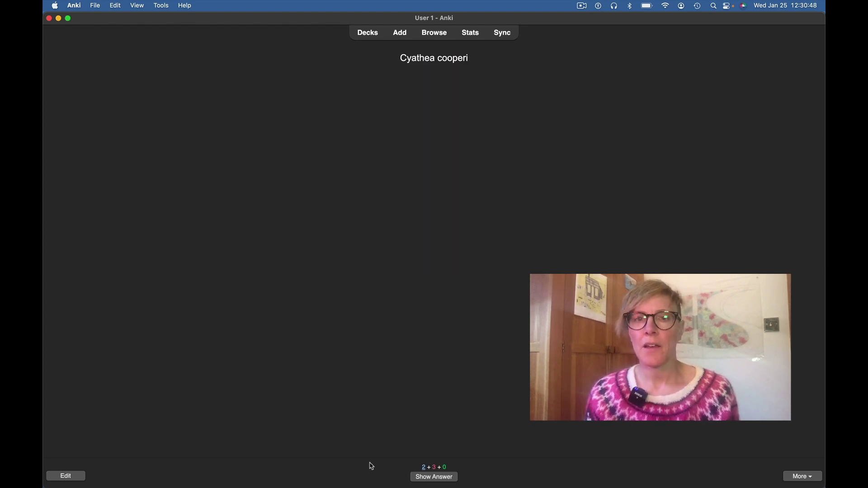
left_click(431, 479)
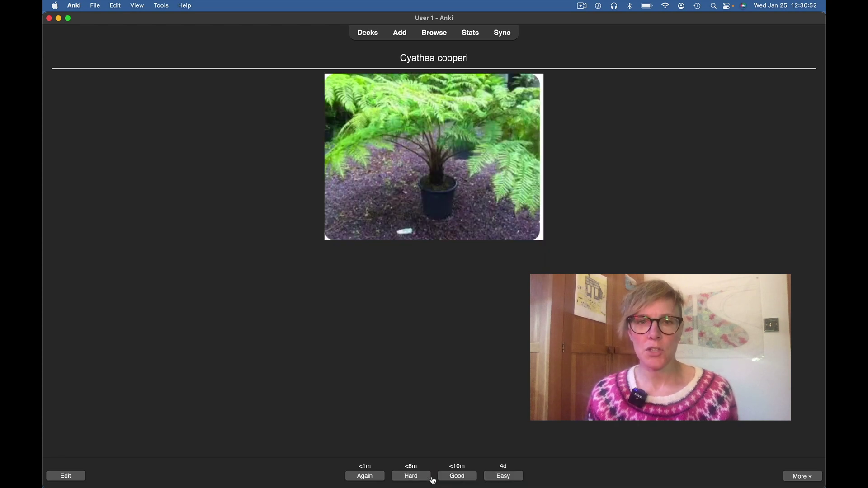
left_click(365, 477)
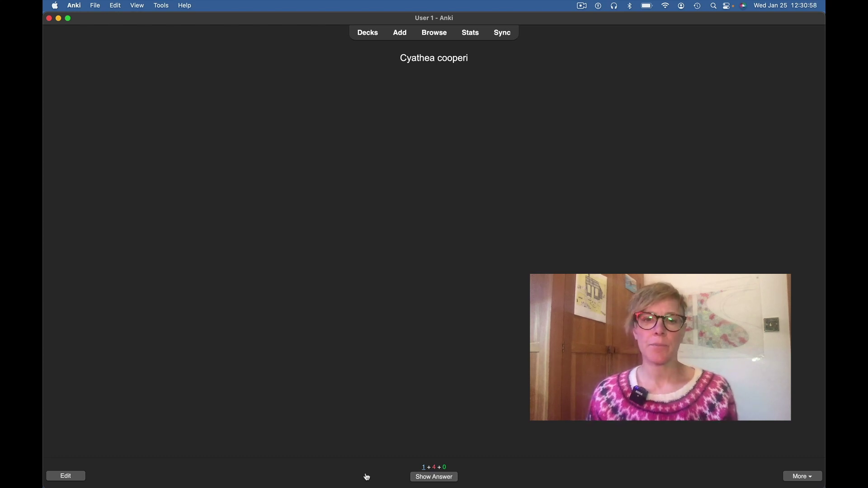
Reveal and rate the Cyathea cooperi common-name card as Hard and the Lacy Tree Fern card as Good.
left_click(430, 478)
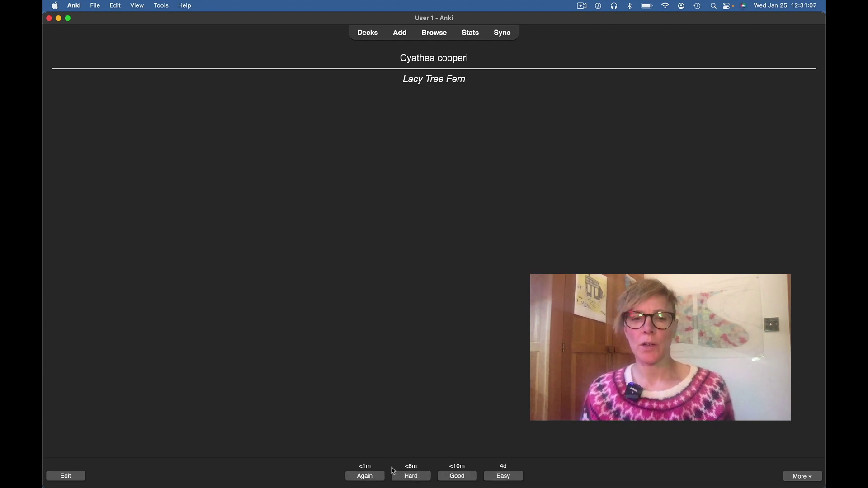
left_click(415, 479)
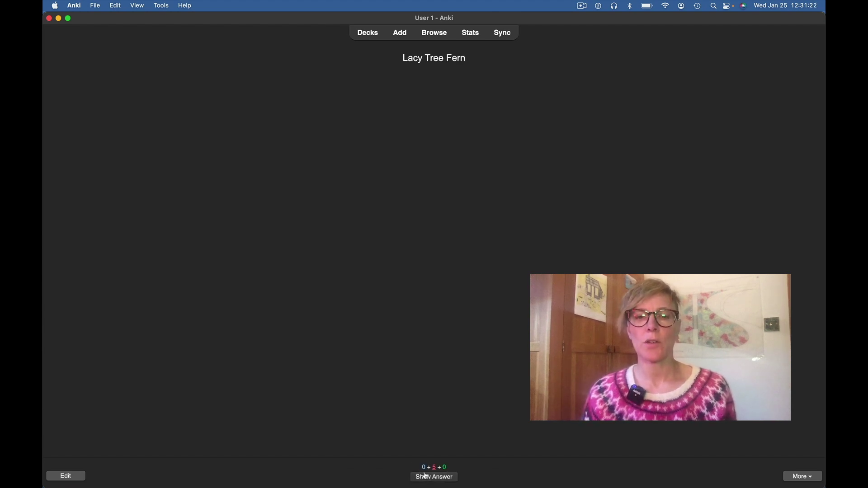
left_click(427, 478)
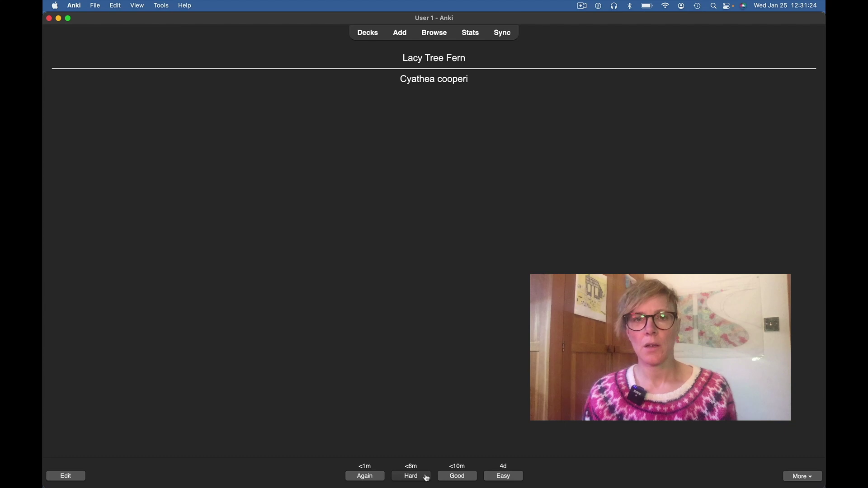
left_click(463, 478)
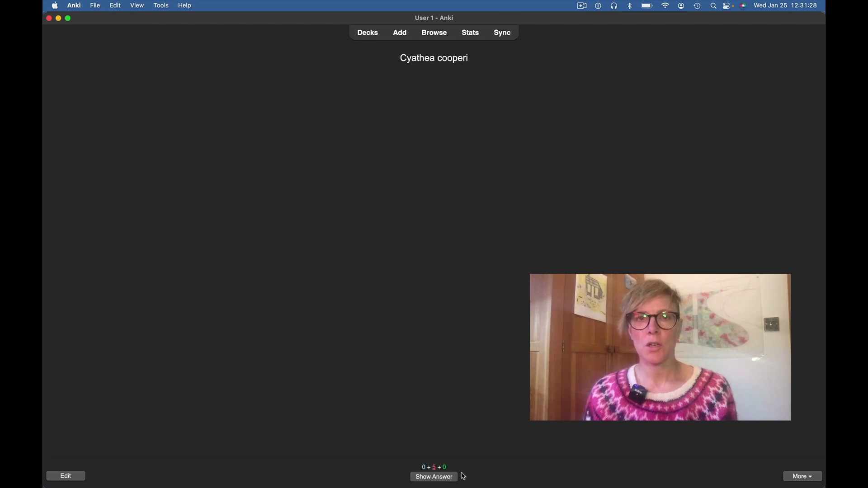
Reveal the answers to the Cyathea cooperi common-name and picture-answer cards, and rate both Easy.
key("space")
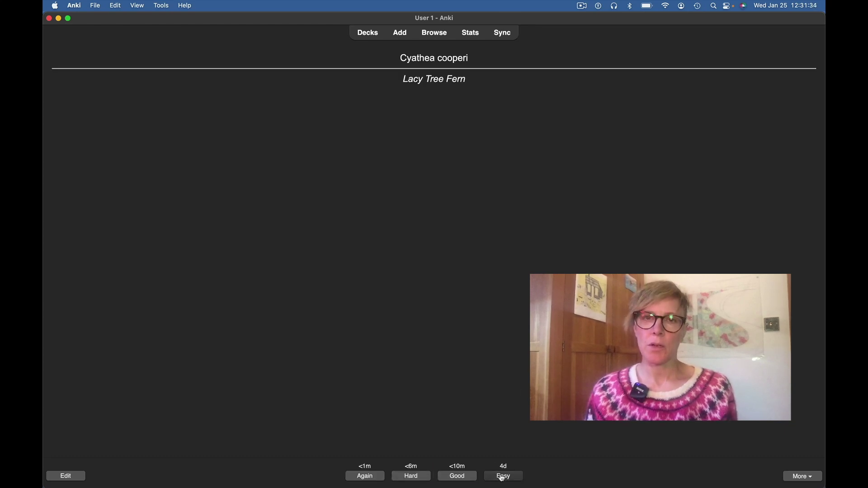
left_click(503, 477)
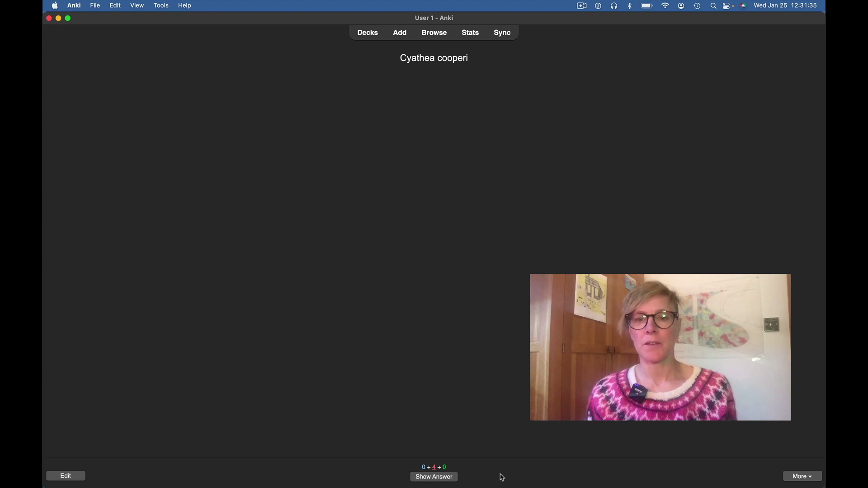
left_click(442, 477)
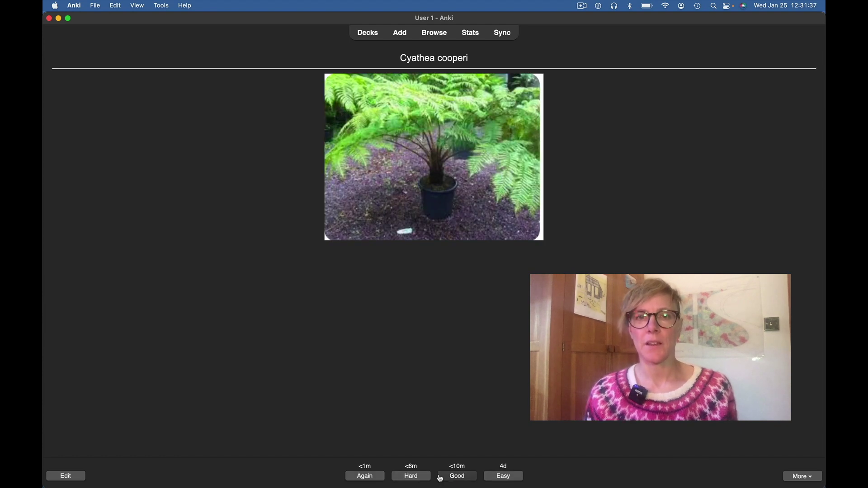
left_click(501, 476)
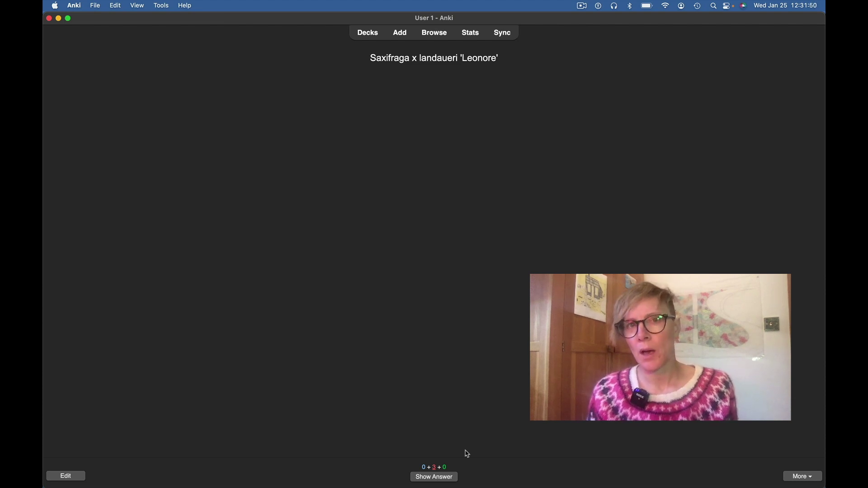
Reveal and rate the Saxifraga x landaueri 'Leonore' card as Again and the grassy foliage image card as Good.
left_click(444, 478)
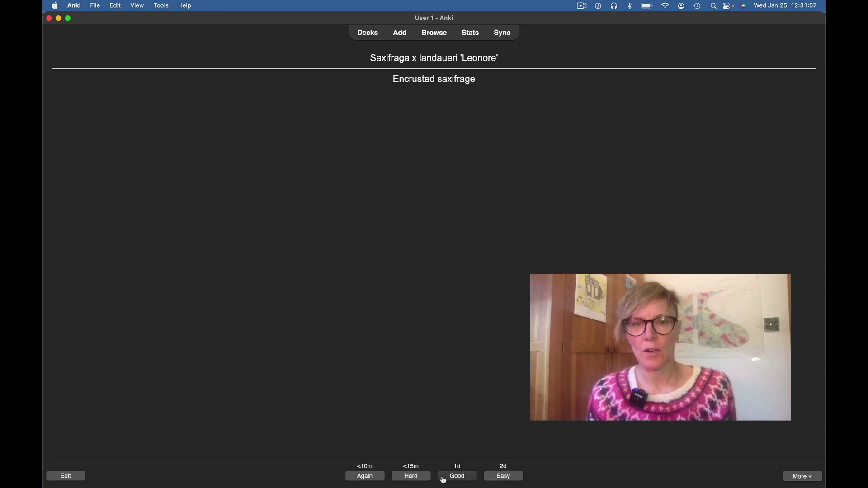
left_click(366, 477)
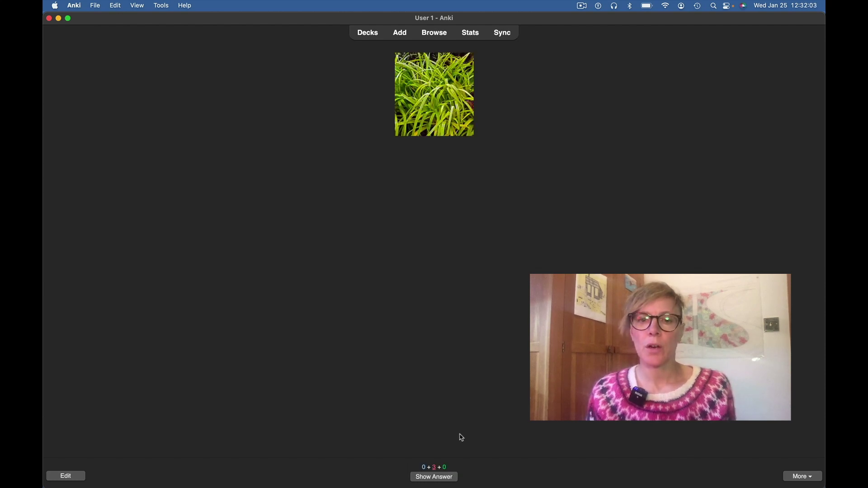
left_click(440, 477)
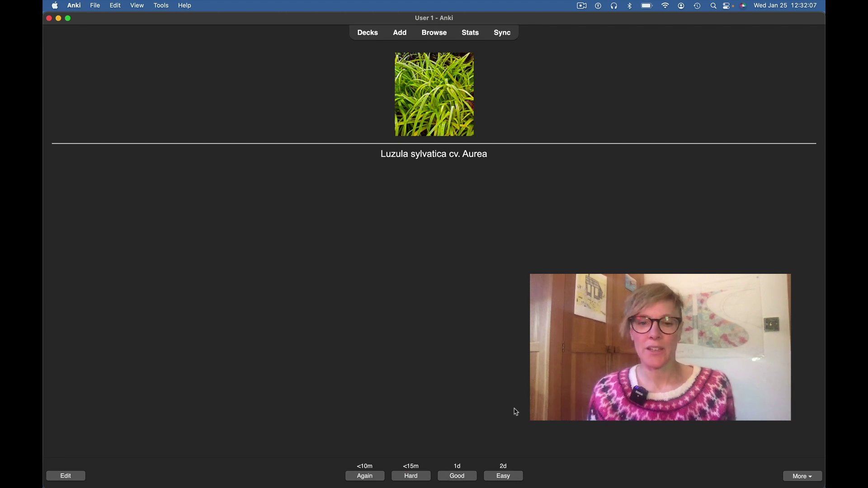
left_click(466, 480)
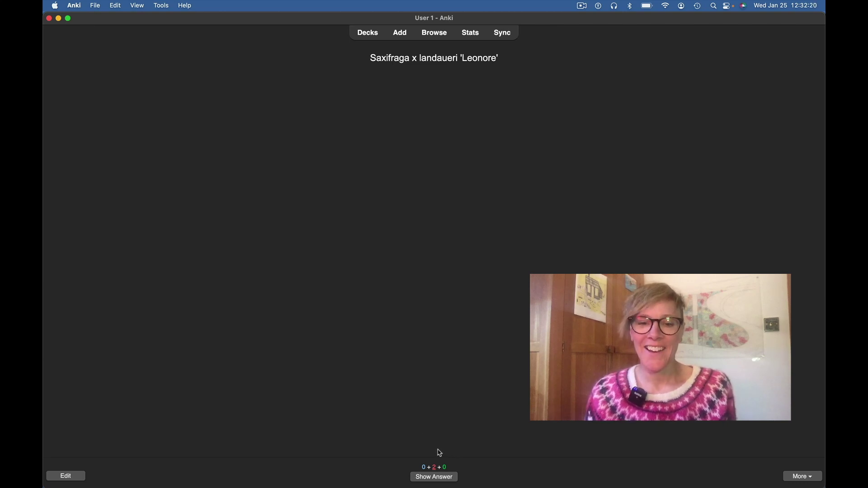
Reveal and rate the Saxifraga x landaueri 'Leonore' card as Again and the Lacy Tree Fern card as Easy.
left_click(433, 478)
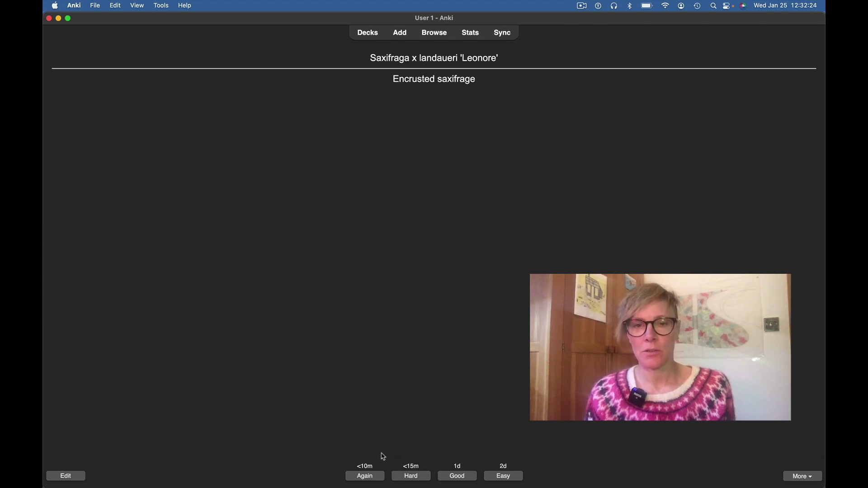
left_click(374, 477)
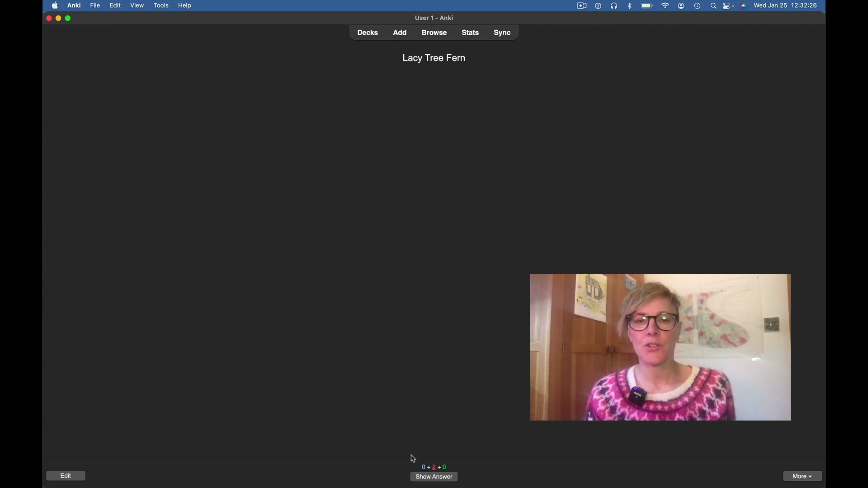
left_click(433, 478)
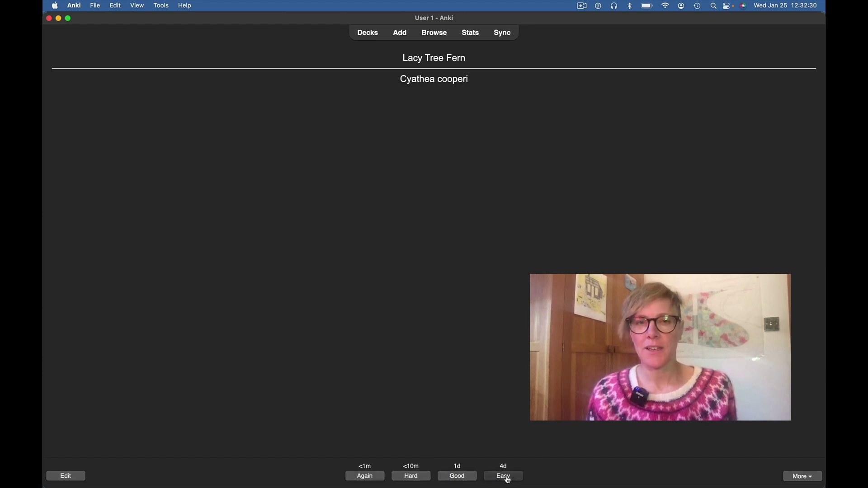
left_click(506, 477)
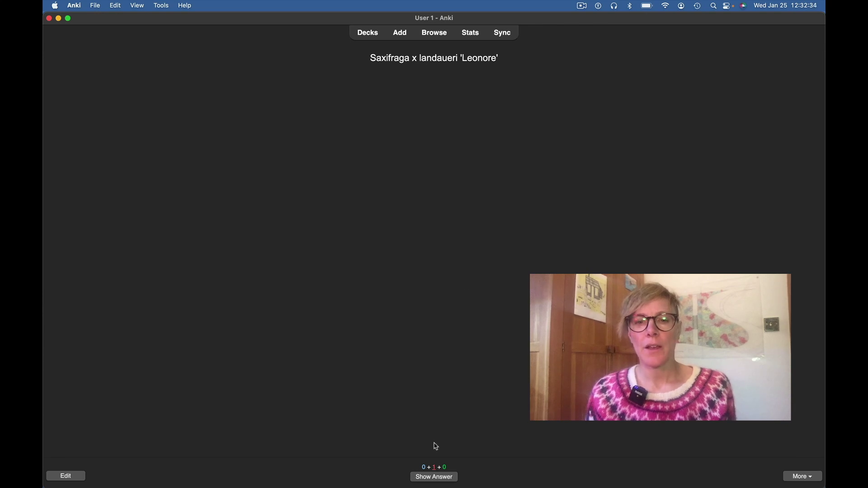
Review the Saxifraga x landaueri 'Leonore' card twice, rating it Hard the first time and Good the second to finish the session.
left_click(428, 478)
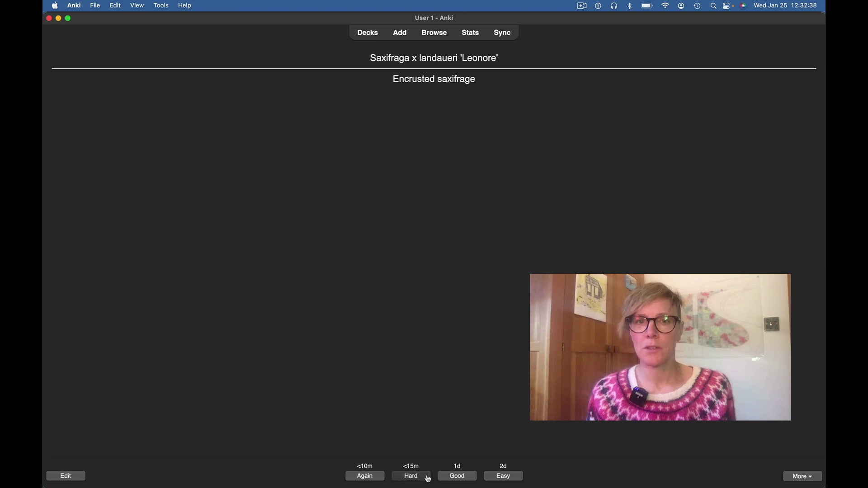
left_click(417, 477)
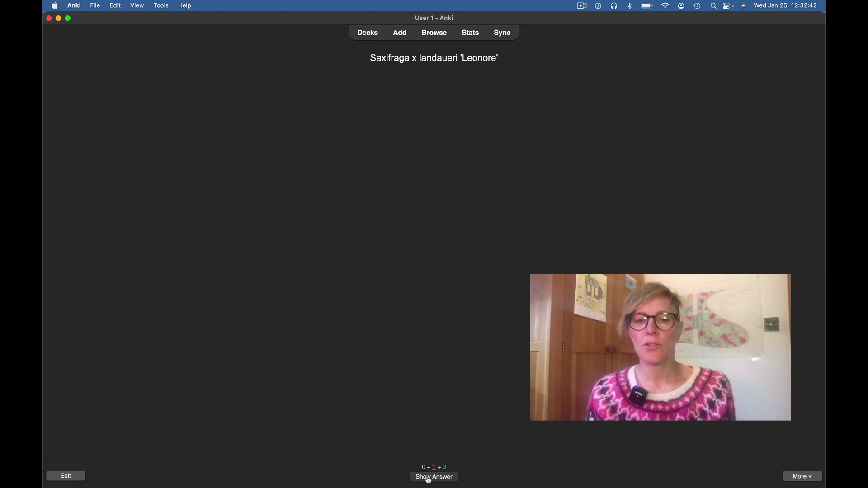
left_click(428, 478)
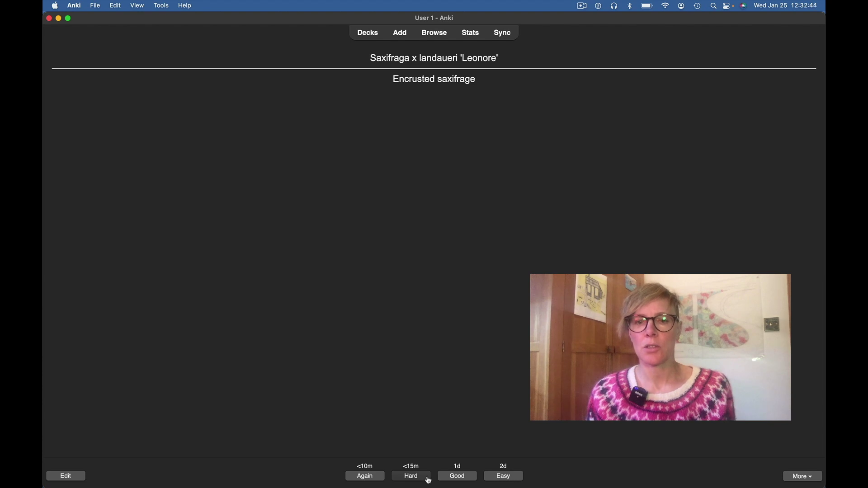
left_click(462, 478)
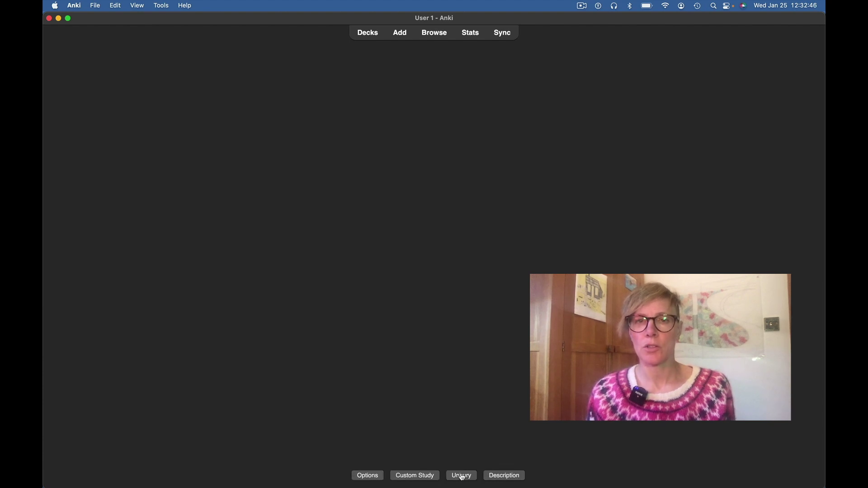